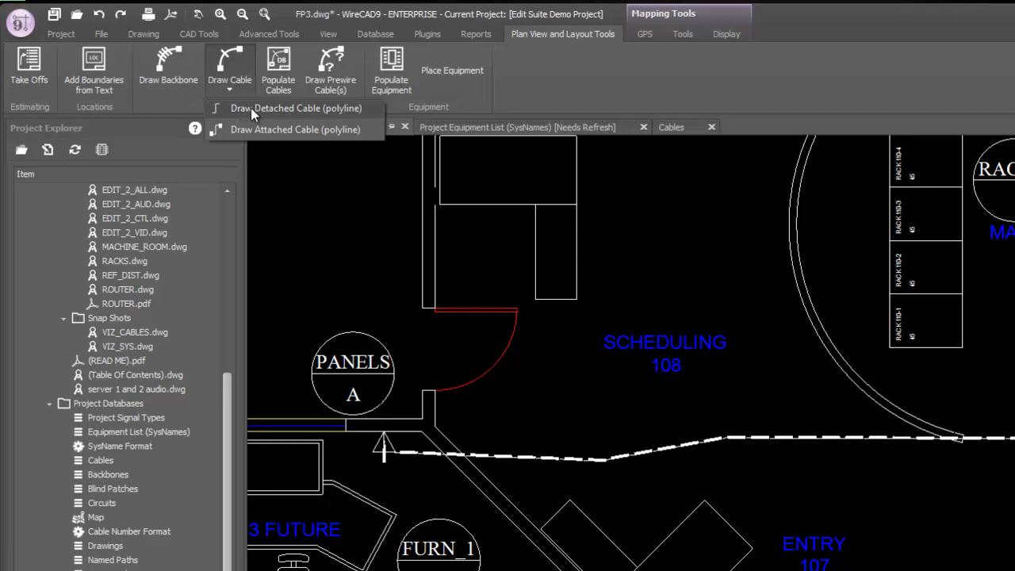
- Draw a detached cable path for 10 cables from rack 110-1, past the stairs and across below them to the wall on their far side
left_click(251, 108)
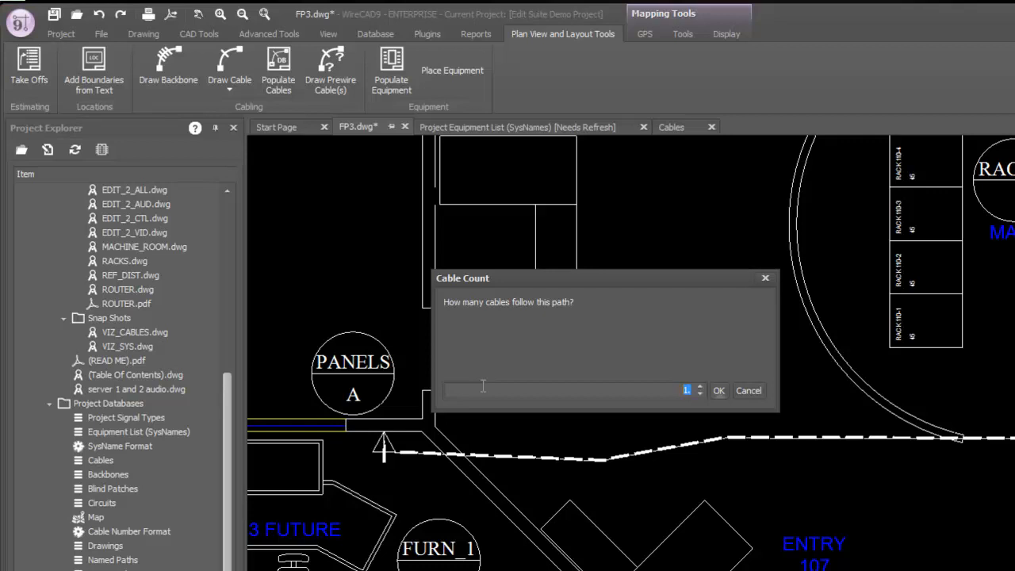
type("10.")
left_click(720, 391)
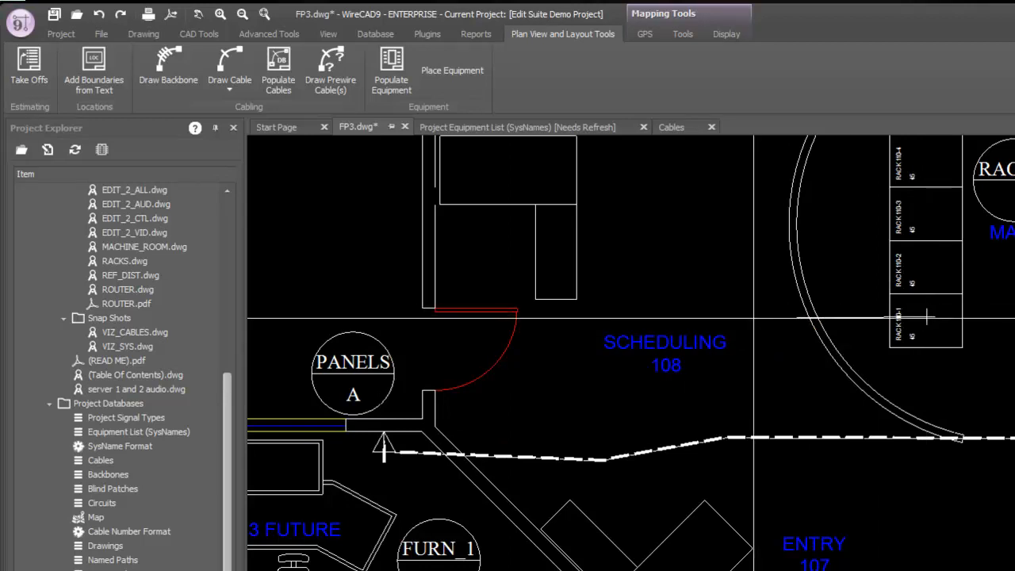
scroll(682, 508, "down", 3)
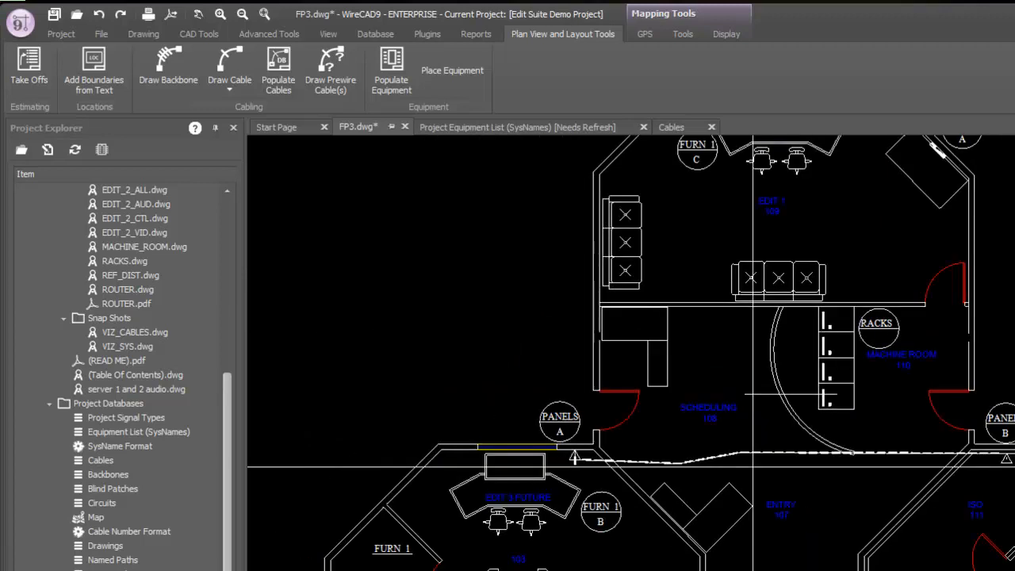
mouse_move(683, 523)
middle_mouse_down()
mouse_move(755, 396)
mouse_move(752, 244)
middle_mouse_up()
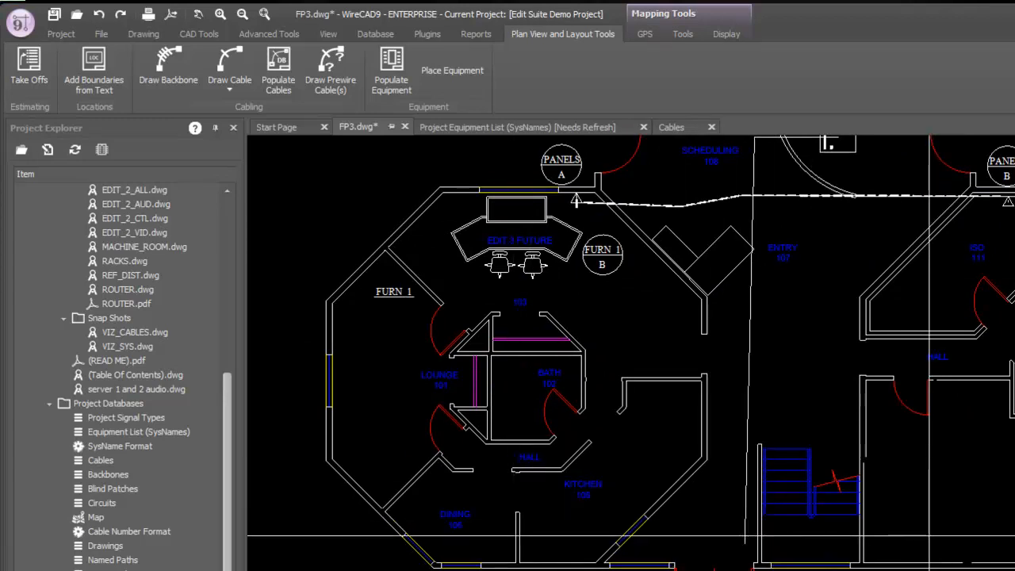
scroll(746, 536, "up", 5)
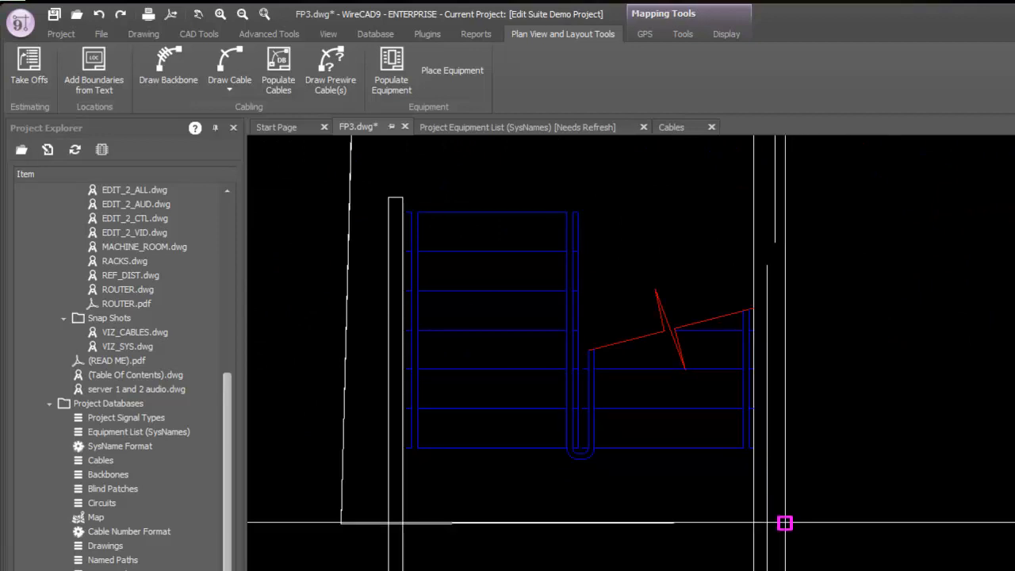
left_click(784, 523)
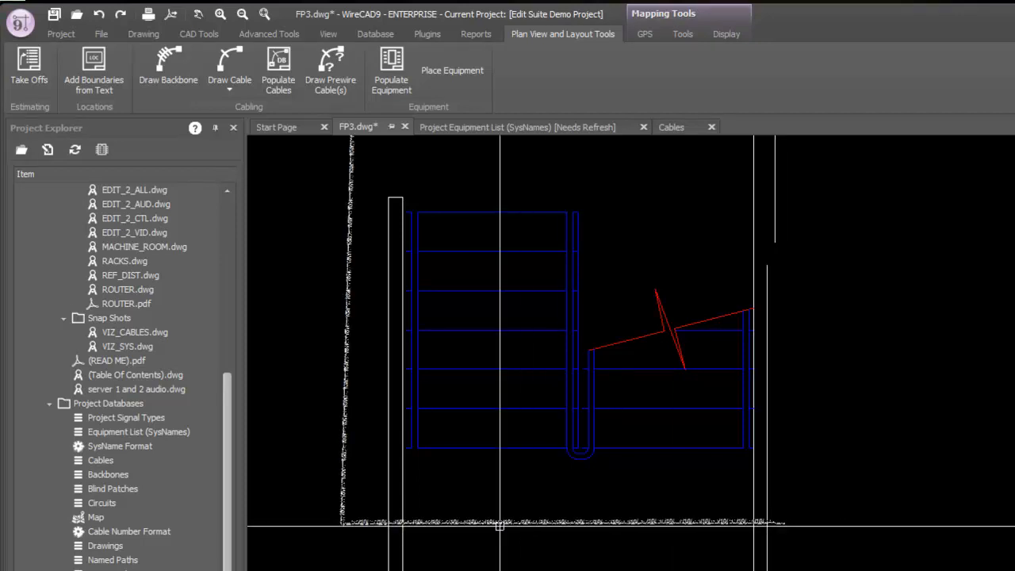
- Open the multiple-cable assignment of the new cable path and set its length divisor to 12
scroll(473, 516, "up", 5)
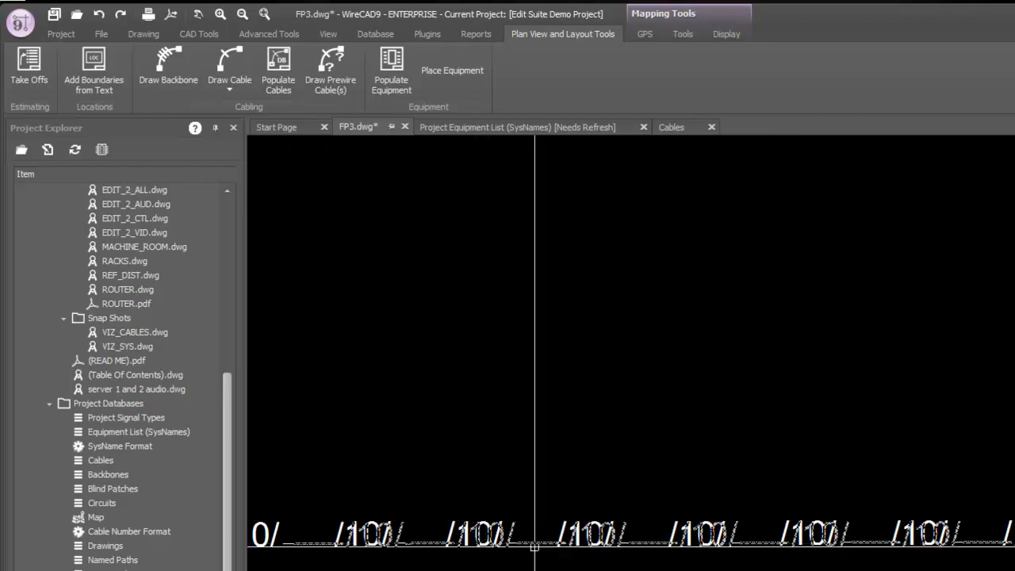
scroll(543, 529, "down", 2)
scroll(544, 525, "down", 3)
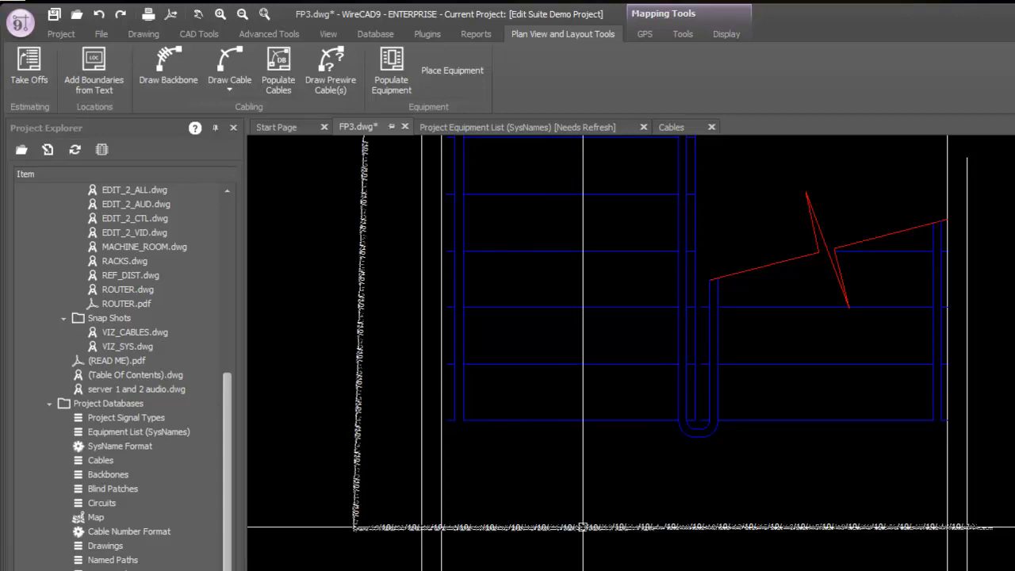
left_click(583, 527)
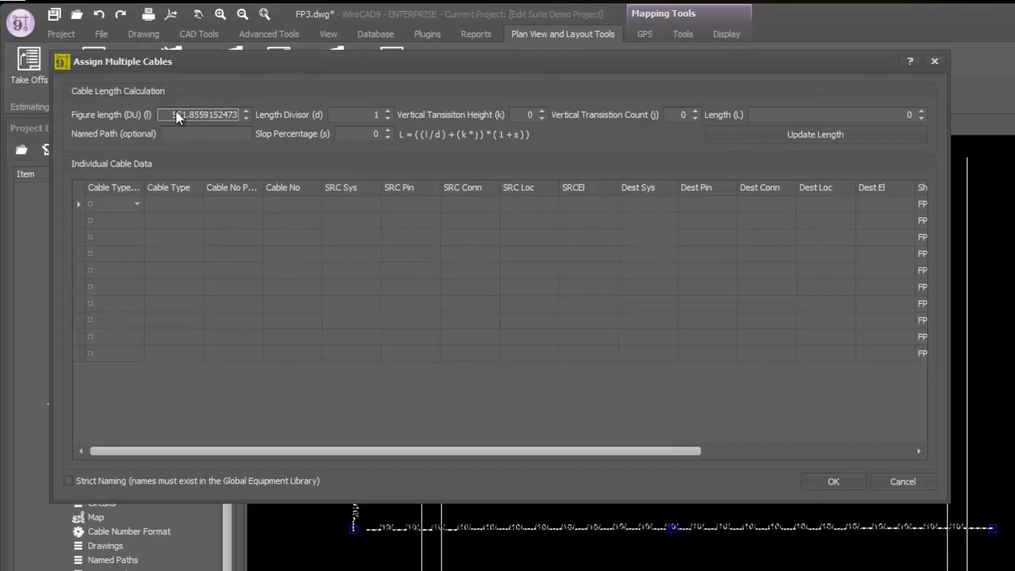
mouse_move(191, 123)
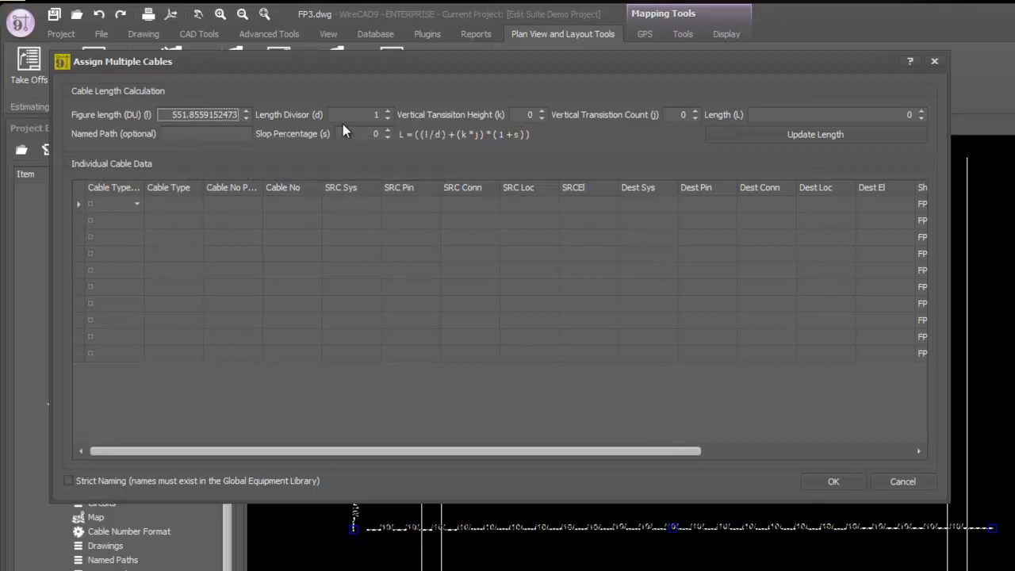
mouse_move(331, 127)
left_click(361, 116)
type("12")
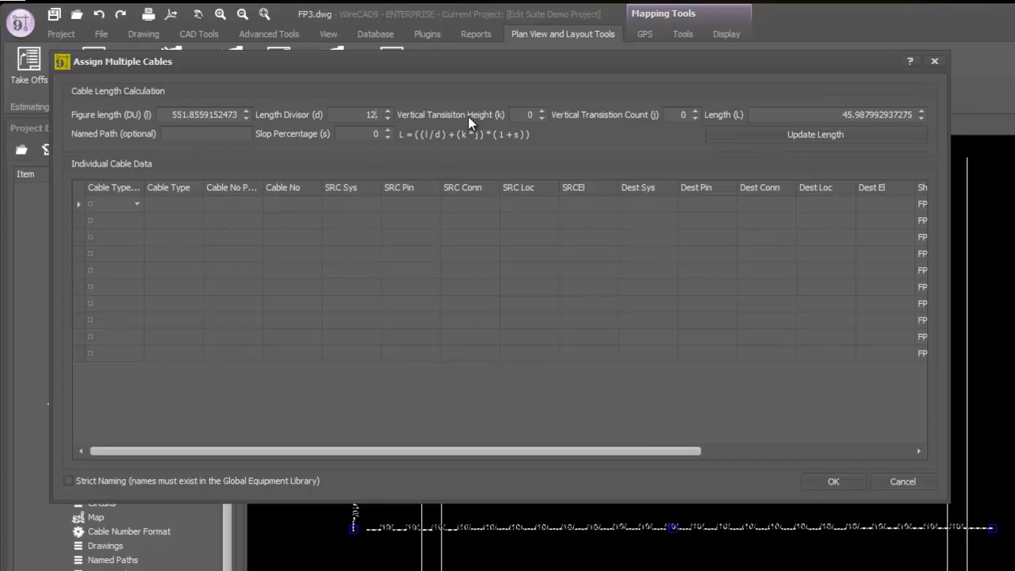
- Set the vertical transition height to 8 and the transition count to 1, and update the length of all ten cables
double_click(525, 114)
type("8")
left_click(693, 112)
left_click(766, 136)
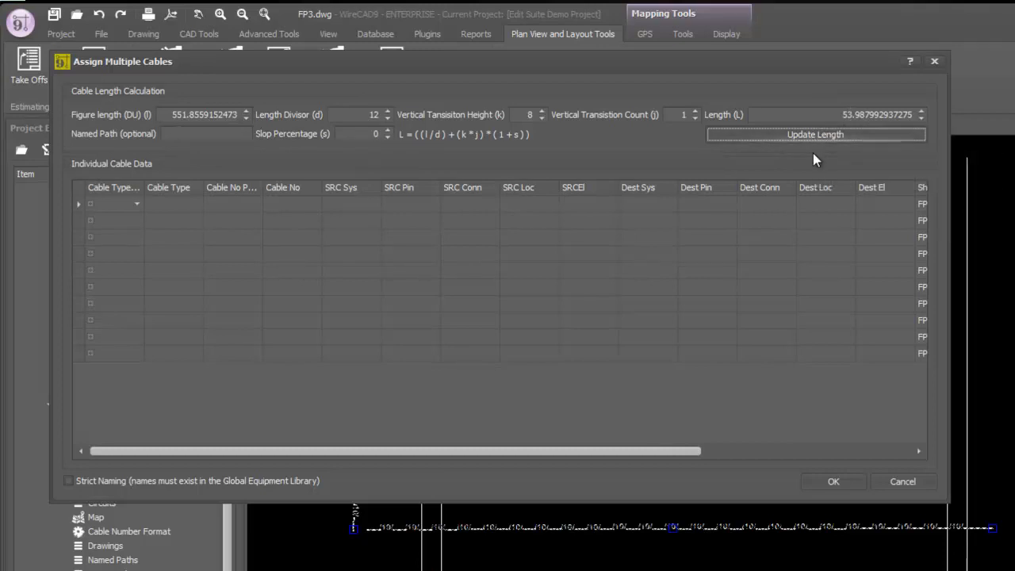
left_click_drag(694, 446, 885, 445)
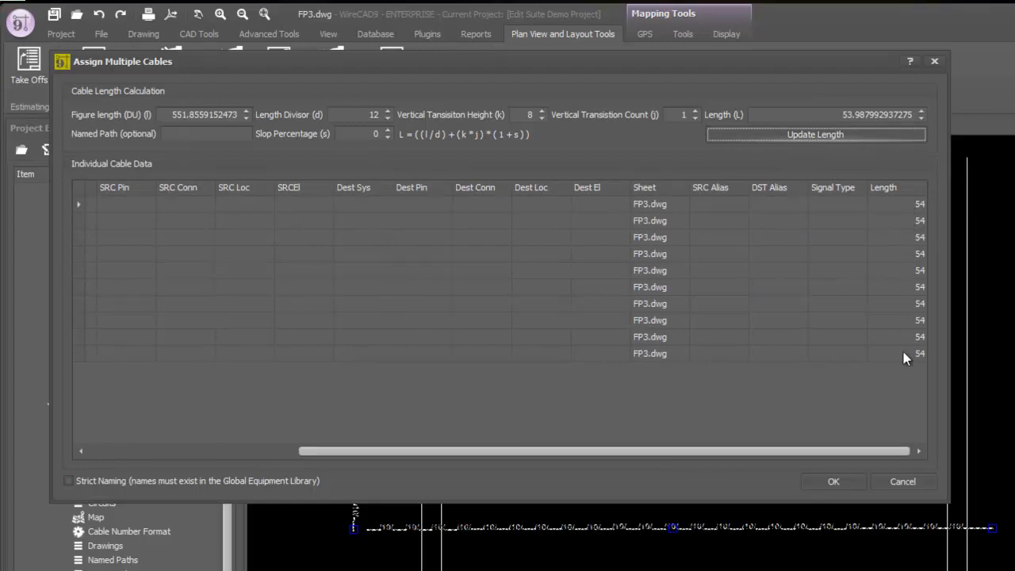
left_click_drag(728, 454, 325, 431)
- Assign the BELDEN 1189A cable type to the first cable
left_click(136, 201)
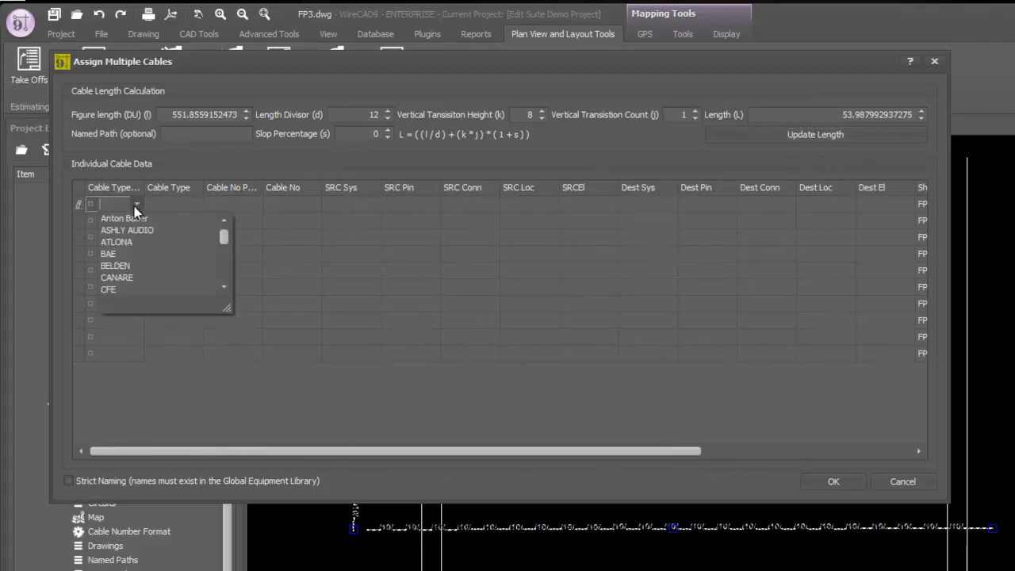
left_click(130, 268)
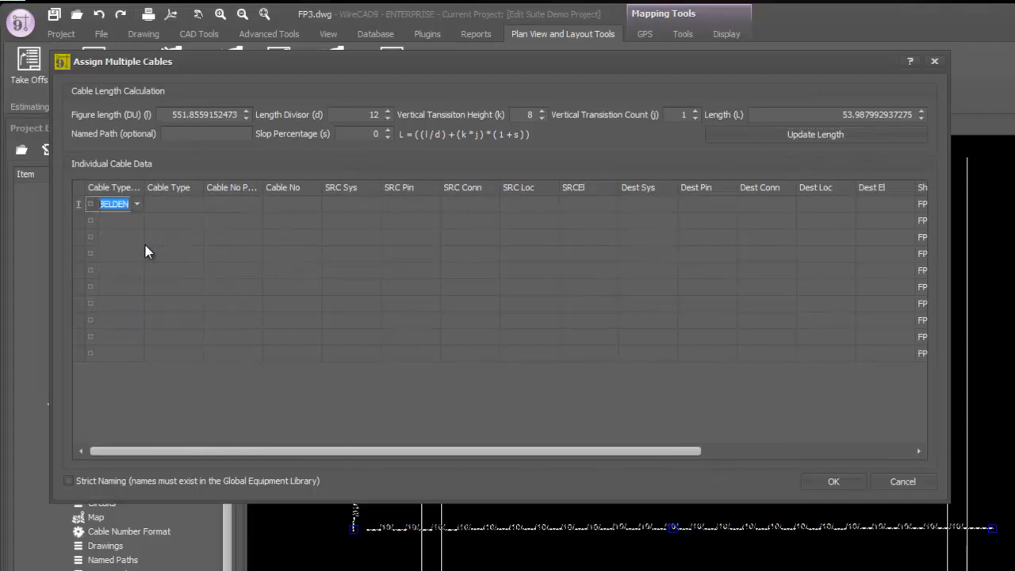
left_click(175, 204)
left_click(195, 204)
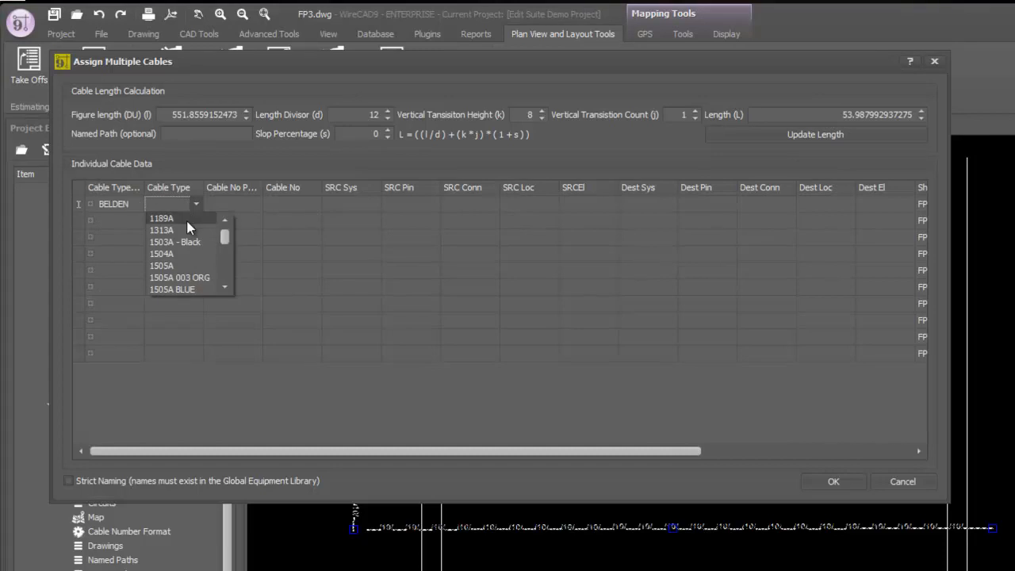
left_click(162, 218)
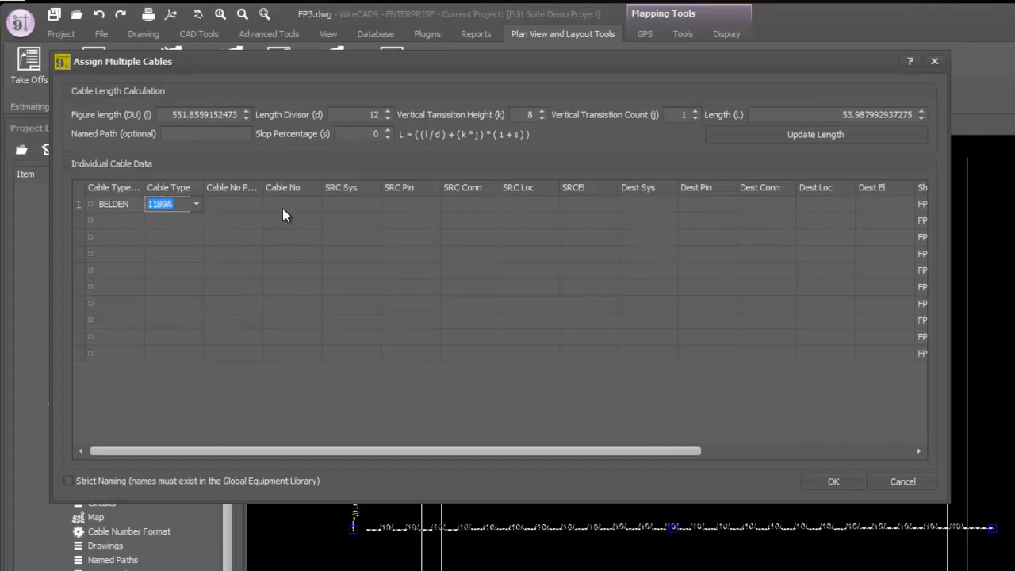
- Set the first cable's source system to AMU-01 and apply the cable assignments to the path
left_click(303, 206)
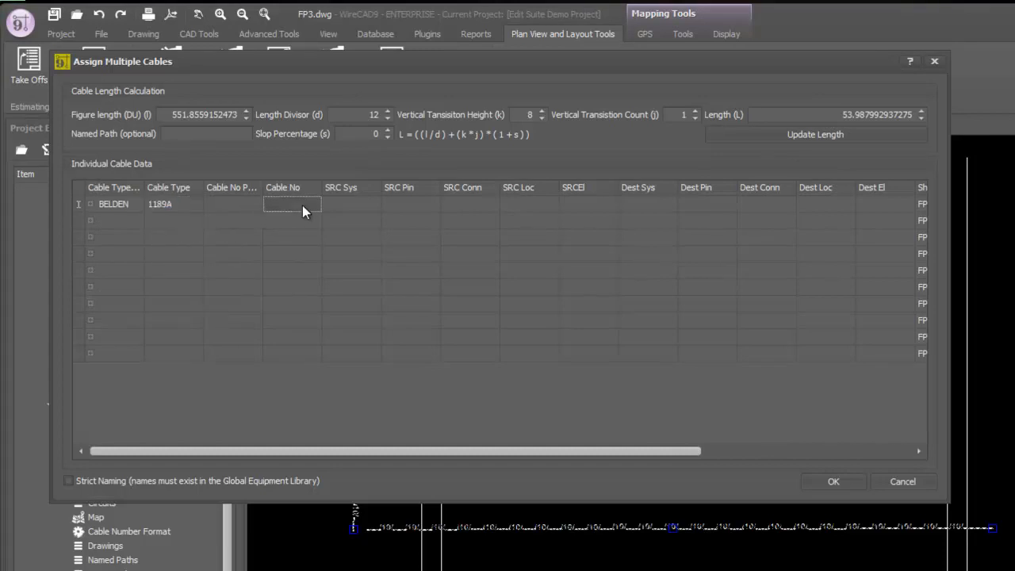
left_click(364, 201)
left_click(374, 203)
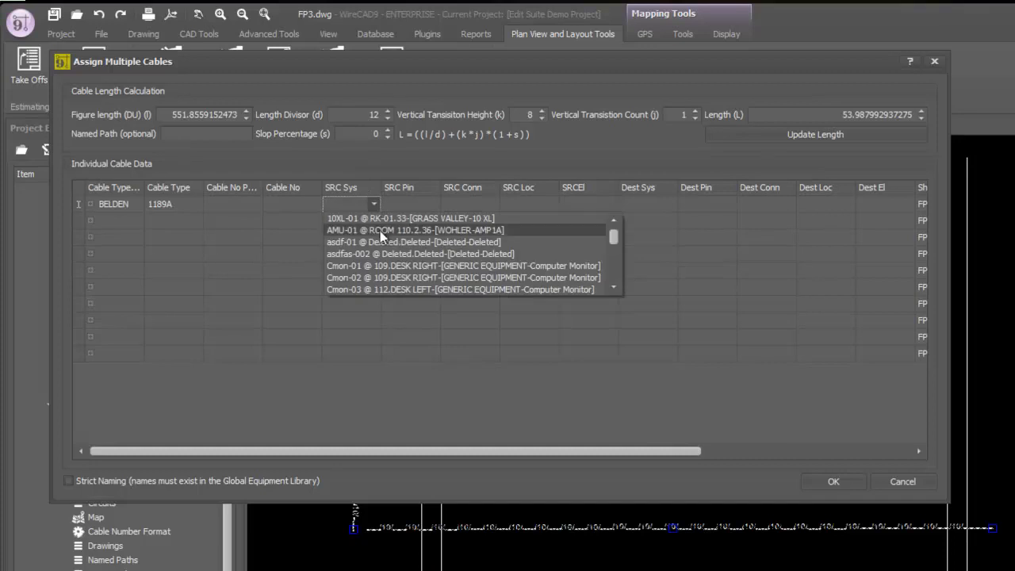
left_click(381, 229)
left_click(420, 208)
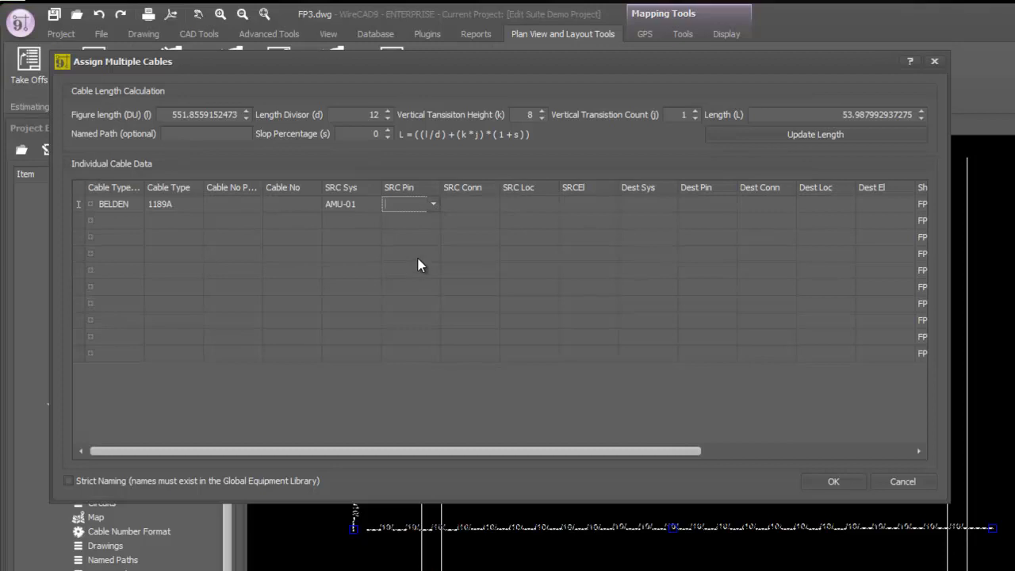
left_click(836, 485)
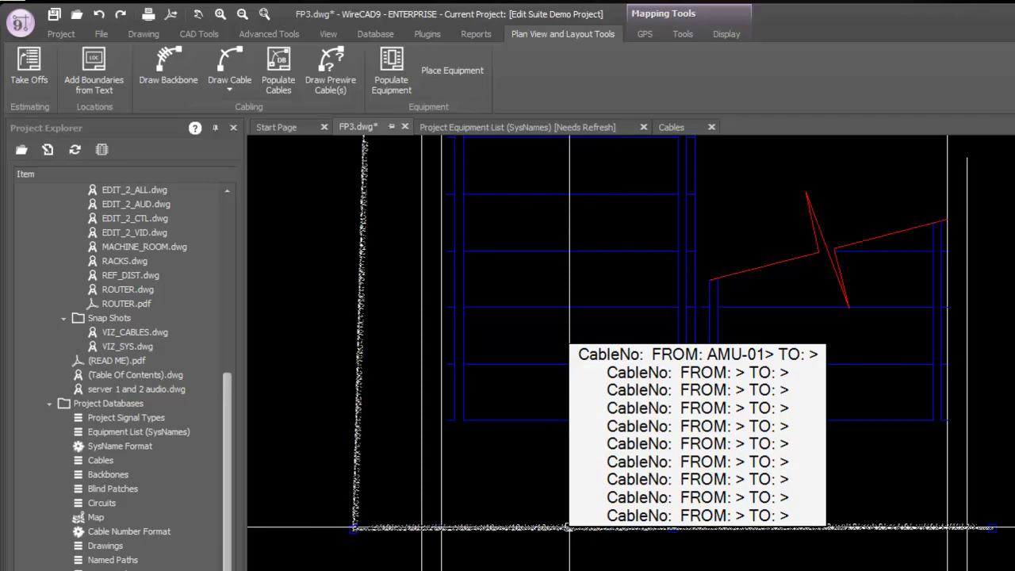
- Reopen the path's cable assignments to review the stored cable data, and close them without changes
left_click(568, 527)
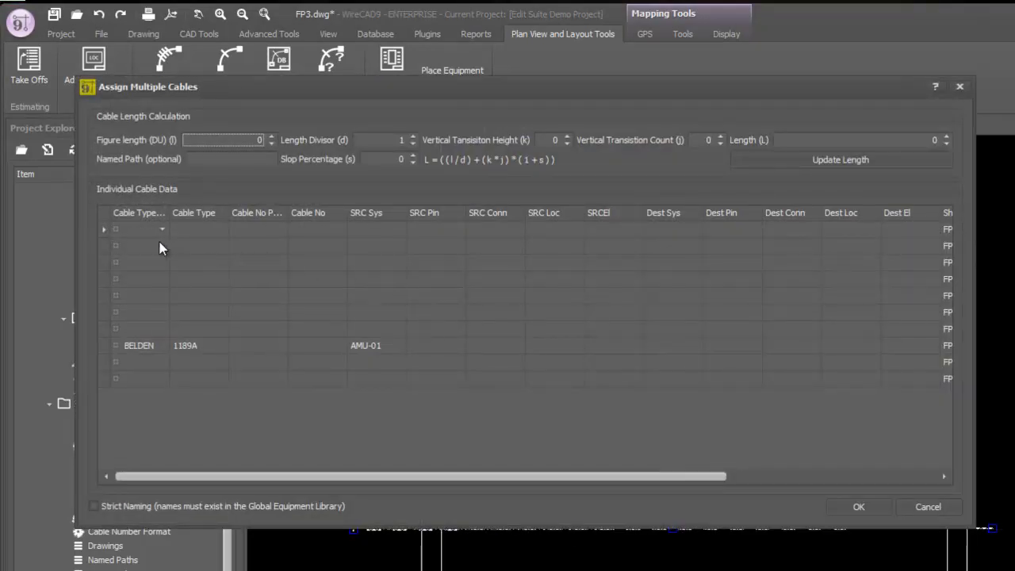
left_click(927, 507)
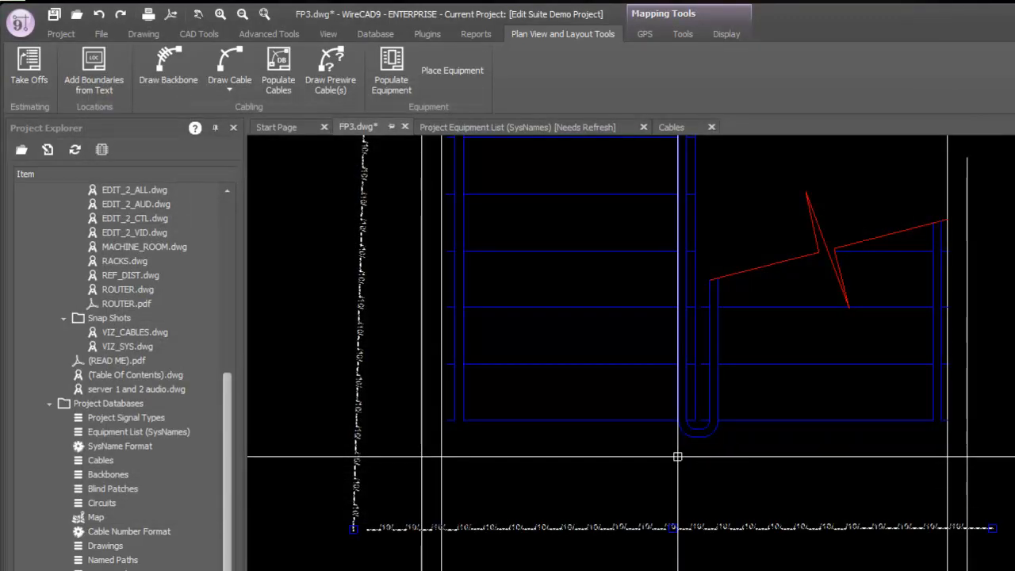